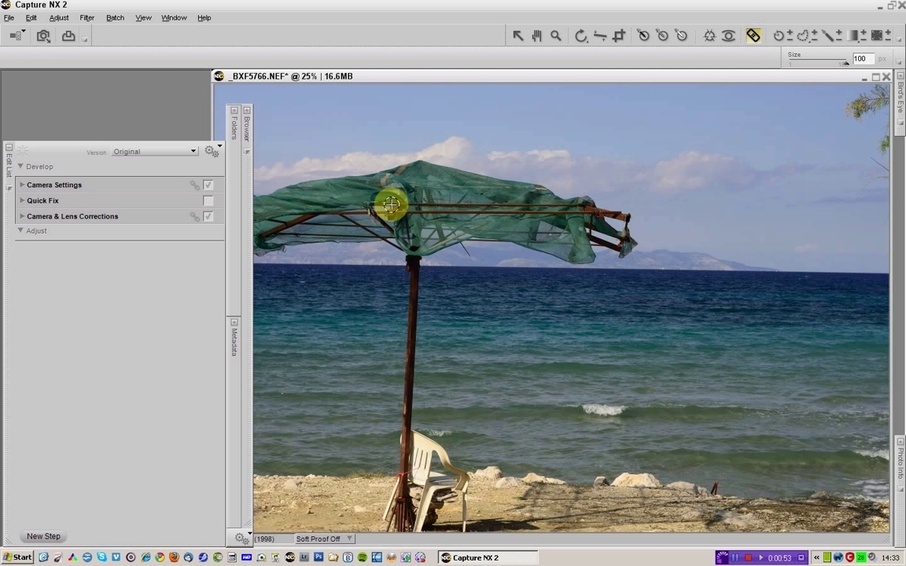
Change the white balance in Camera Settings from the recorded value to Daylight (5200 K)
click(21, 185)
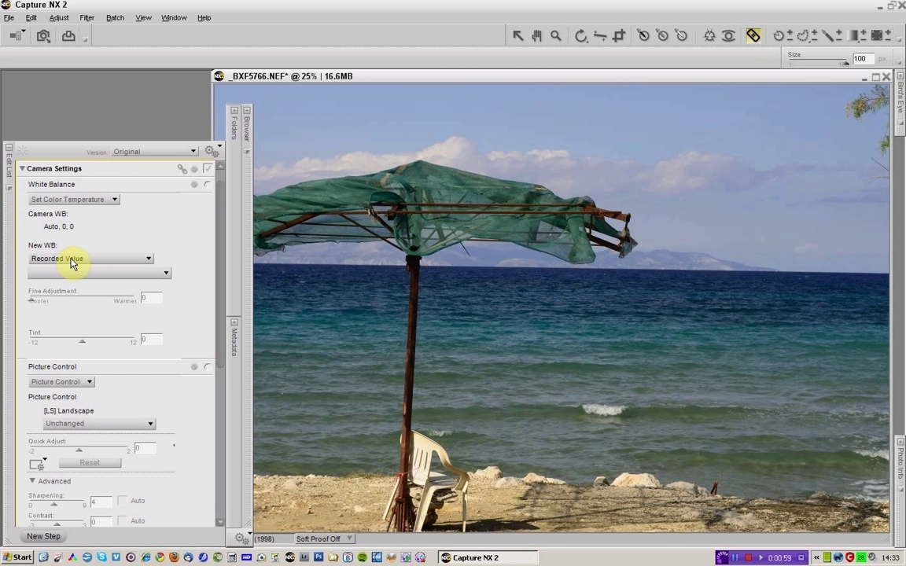
click(72, 259)
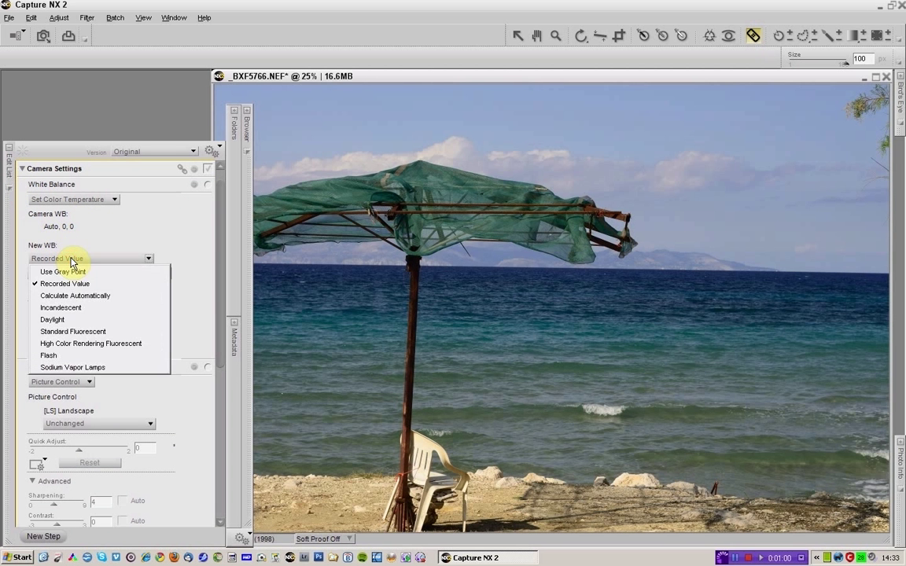
click(66, 318)
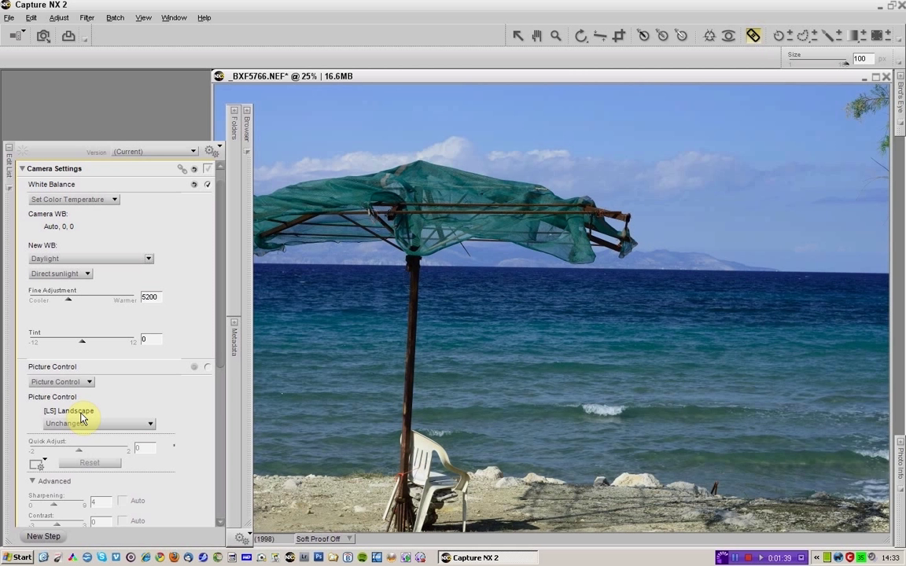
In the Quick Fix curve, lift an upper-tone point and pull a shadow point down into an S-curve
click(23, 169)
click(22, 200)
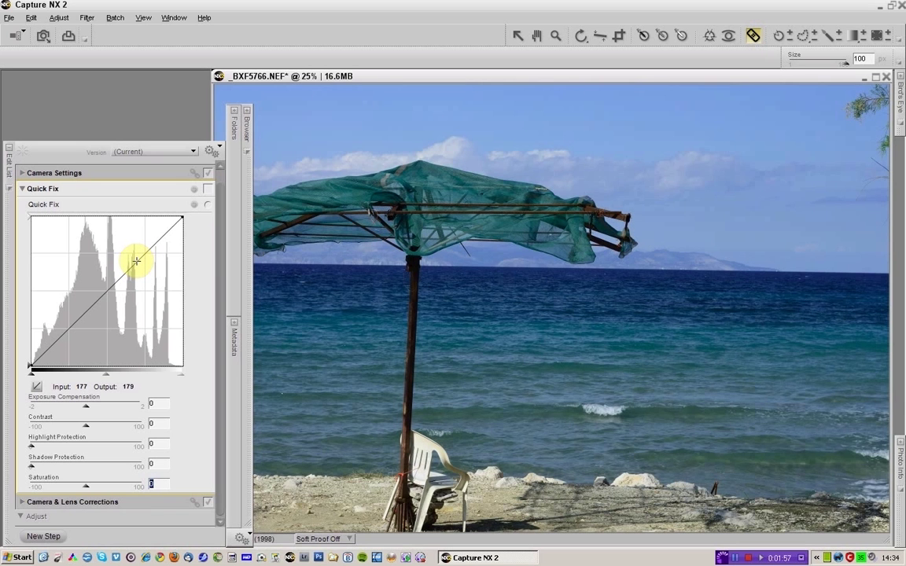
drag(134, 262, 135, 258)
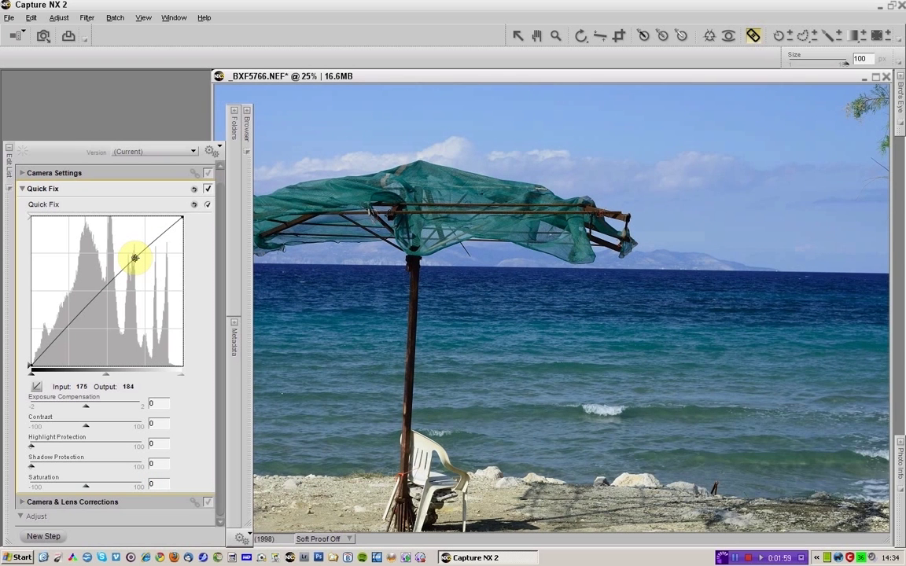
drag(134, 258, 135, 256)
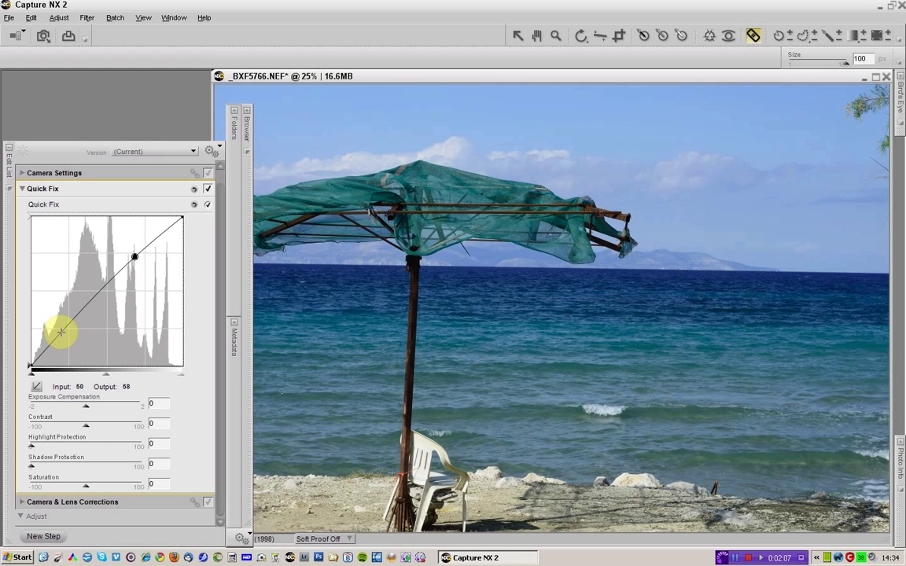
drag(60, 333, 63, 337)
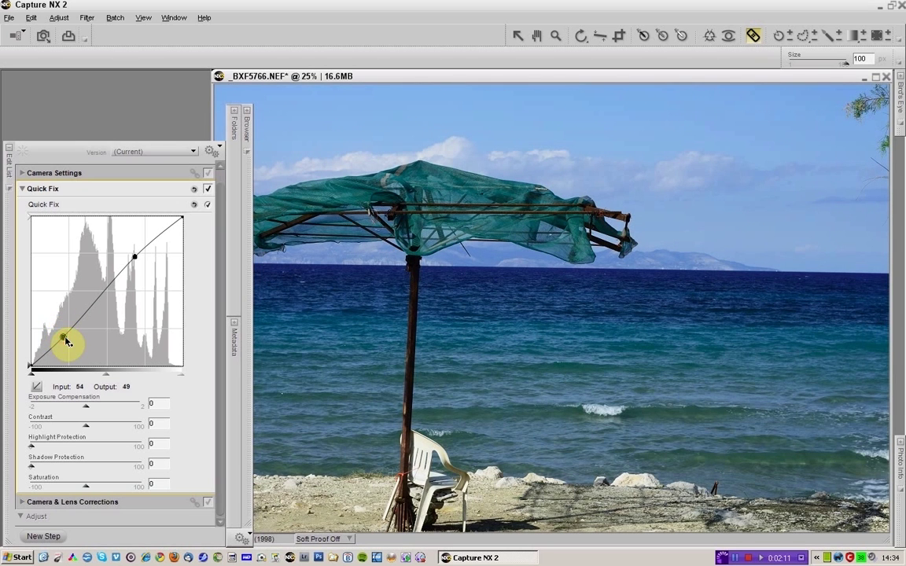
Toggle the curve adjustment off and on to compare, then collapse Quick Fix
click(209, 190)
click(209, 190)
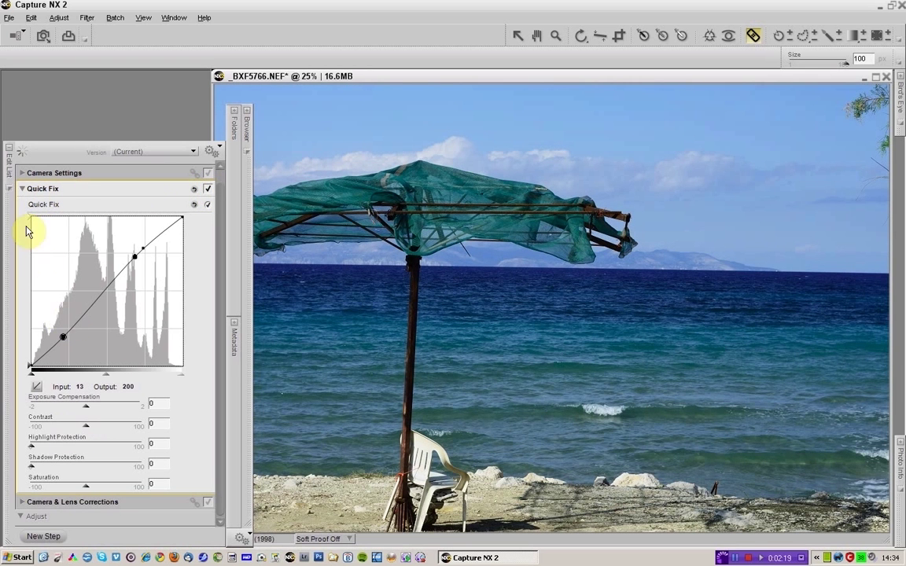
click(22, 189)
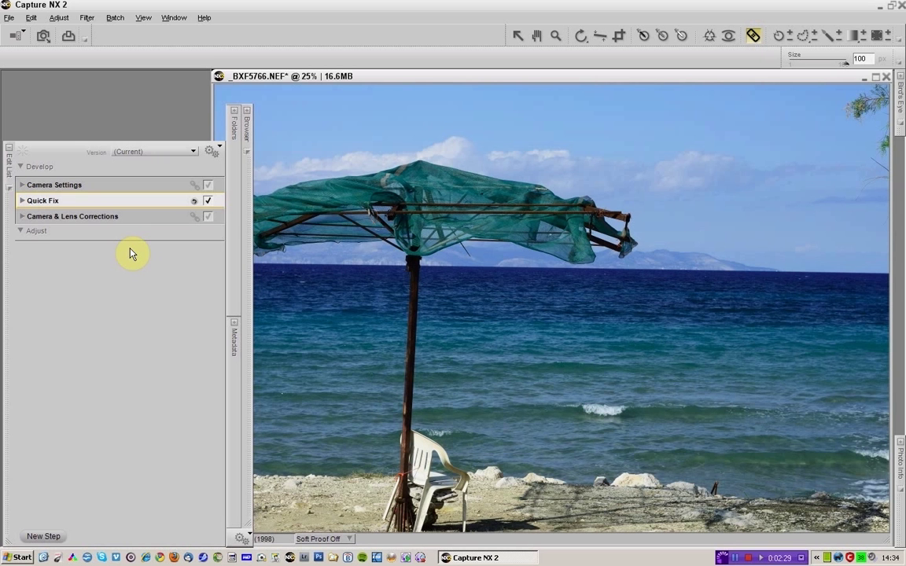
View the photo at 100%, pan to the branch in the top-right sky, and select the Auto Retouch Brush
key(ctrl+alt+0)
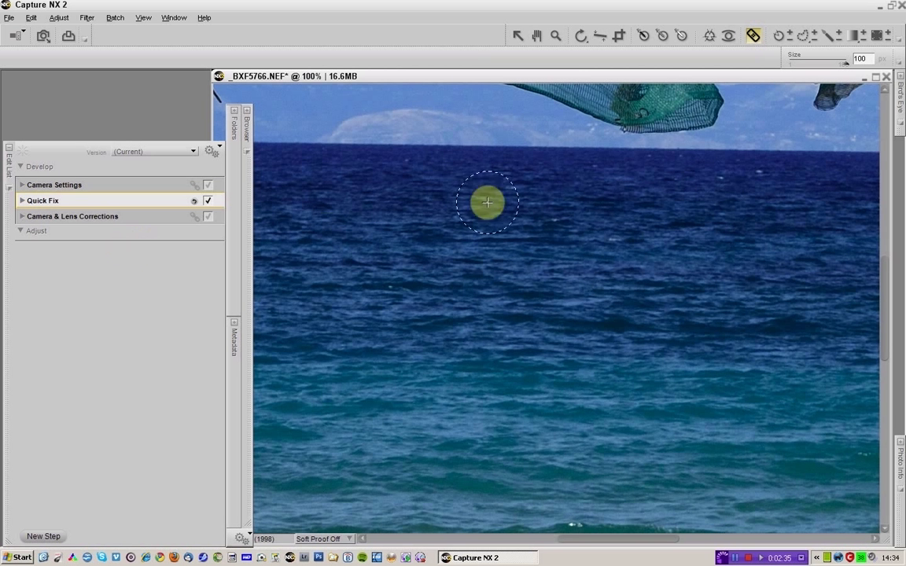
key(h)
drag(800, 149, 392, 396)
drag(777, 119, 187, 350)
drag(752, 164, 313, 354)
click(564, 237)
key(a)
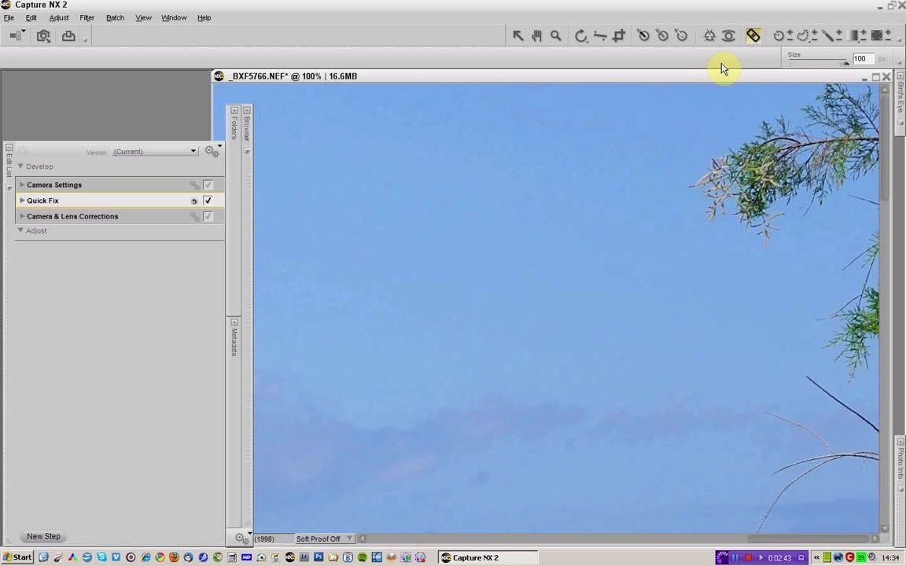
click(753, 38)
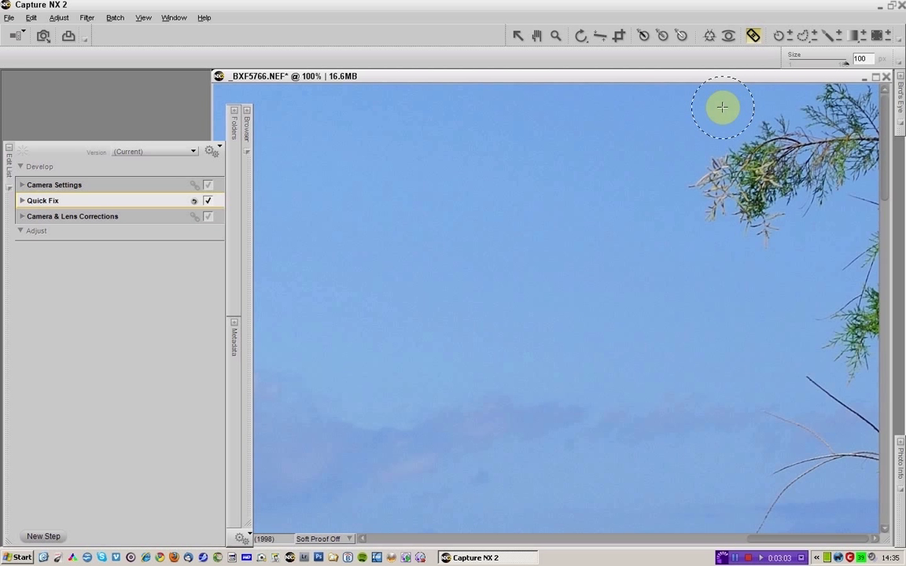
Paint out the tree branch at top right, then dab away the small specks in the sky
mouse_move(739, 103)
mouse_down()
mouse_move(875, 101)
mouse_move(876, 124)
mouse_move(765, 139)
mouse_move(702, 180)
mouse_move(701, 198)
mouse_move(762, 231)
mouse_move(771, 225)
mouse_move(759, 202)
mouse_move(771, 188)
mouse_move(868, 155)
mouse_move(792, 208)
mouse_move(857, 198)
mouse_move(865, 217)
mouse_move(864, 249)
mouse_move(849, 276)
mouse_move(866, 324)
mouse_move(845, 352)
mouse_move(825, 322)
mouse_move(847, 359)
mouse_move(847, 376)
mouse_move(826, 381)
mouse_move(882, 453)
mouse_move(827, 450)
mouse_move(794, 427)
mouse_move(772, 428)
mouse_move(826, 457)
mouse_move(747, 523)
mouse_up()
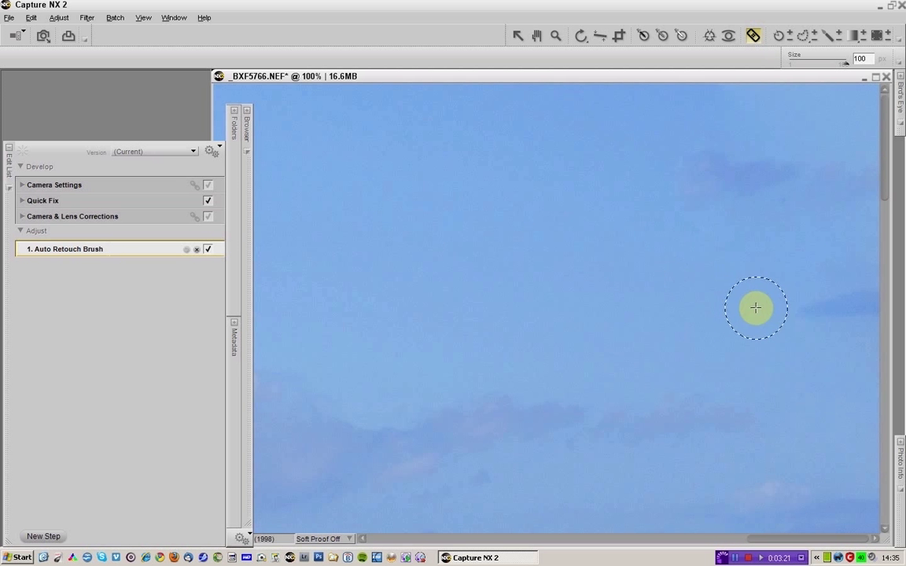
mouse_move(885, 170)
mouse_down()
mouse_move(886, 319)
mouse_move(865, 305)
mouse_move(845, 328)
mouse_up()
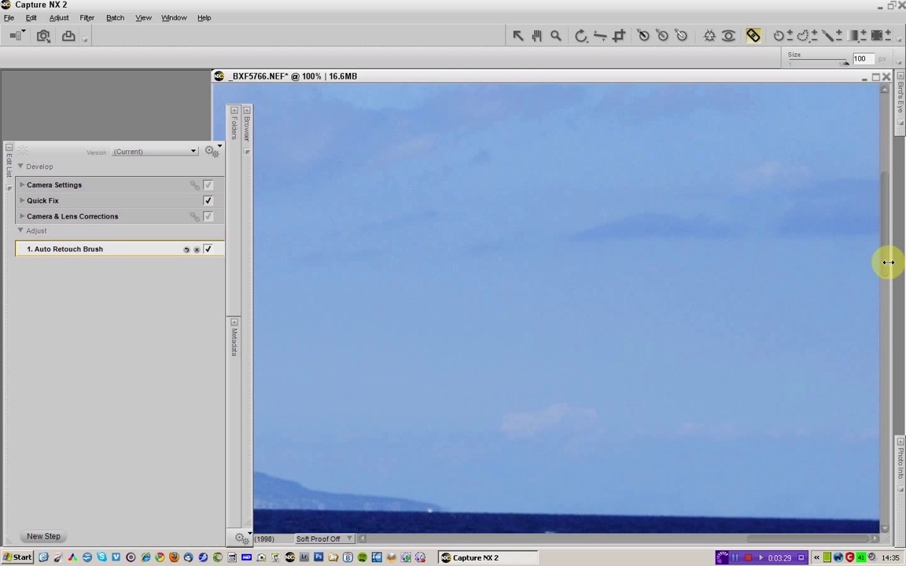
drag(884, 259, 886, 227)
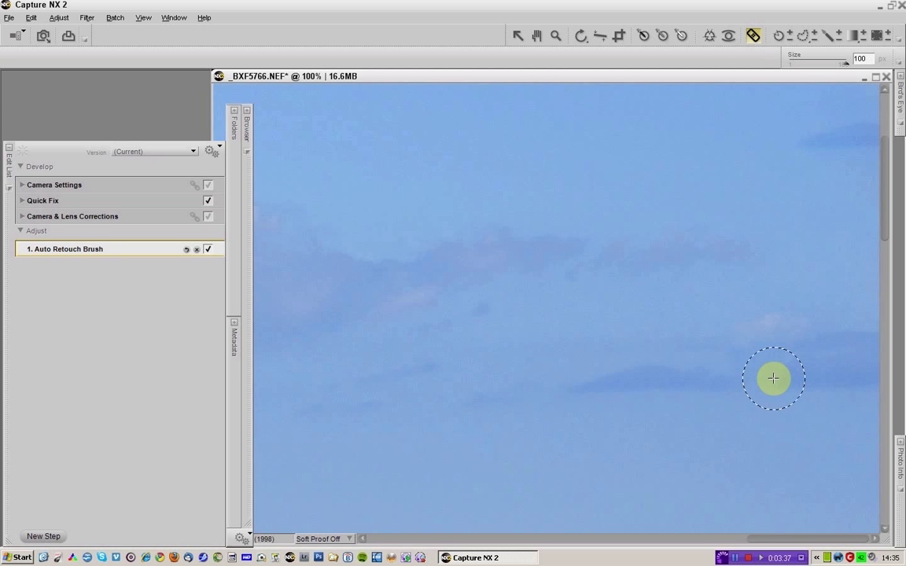
mouse_move(712, 378)
mouse_down()
mouse_move(735, 383)
mouse_move(748, 358)
mouse_up()
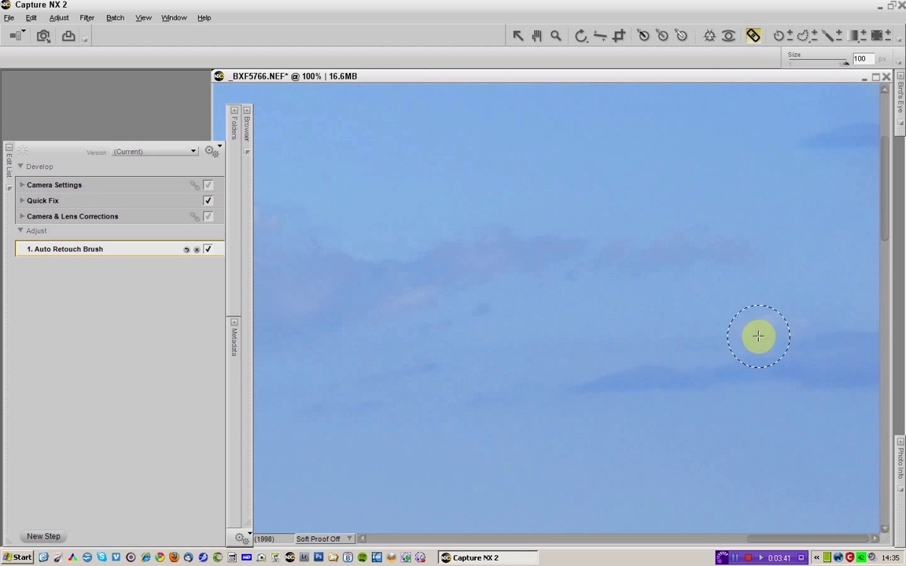
click(801, 339)
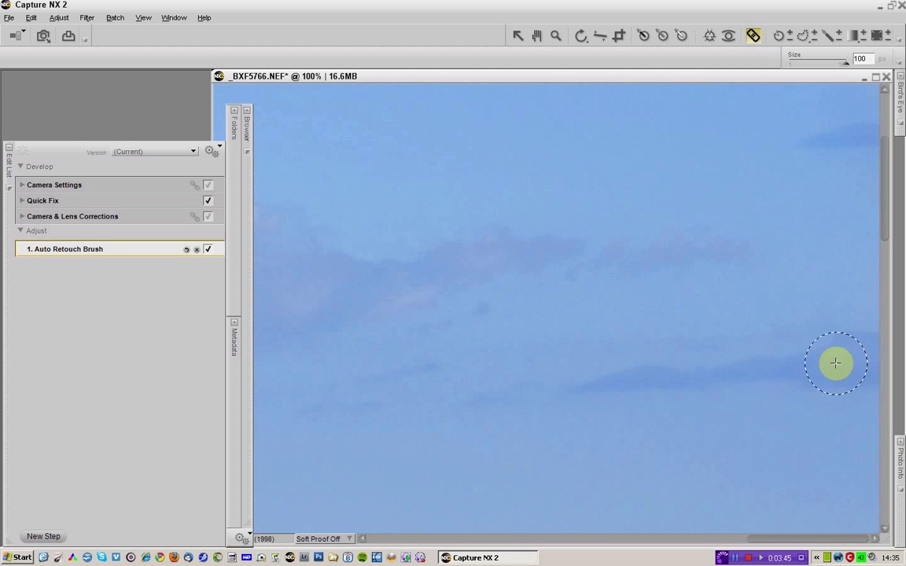
click(825, 338)
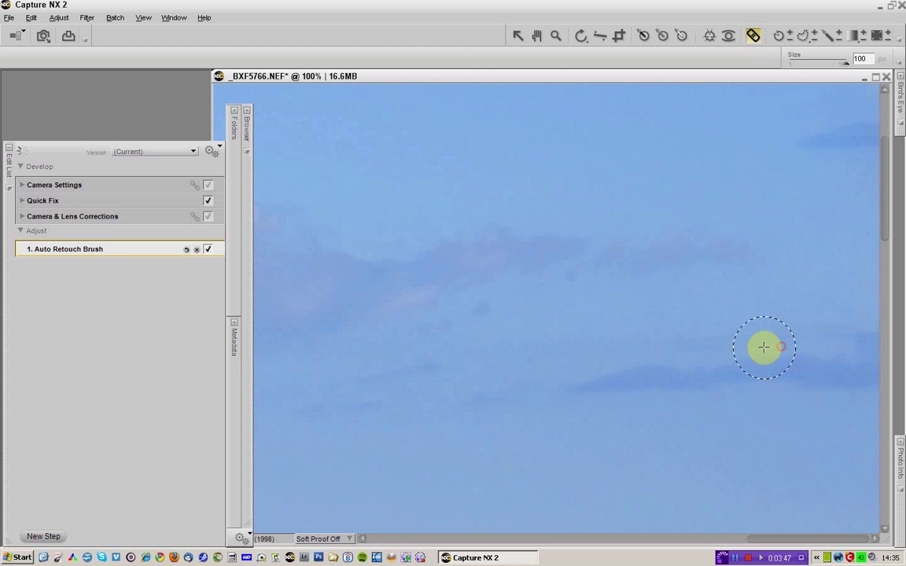
click(865, 344)
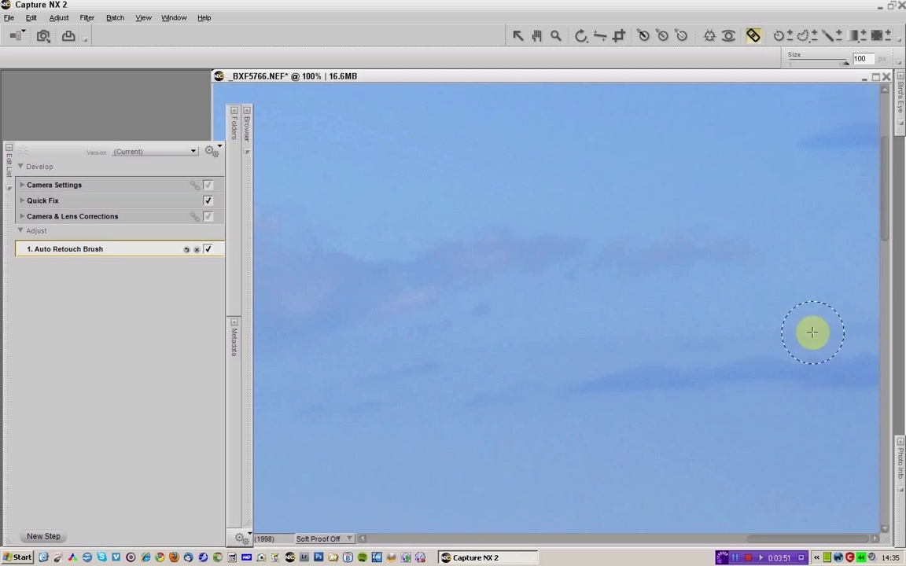
drag(885, 234, 884, 183)
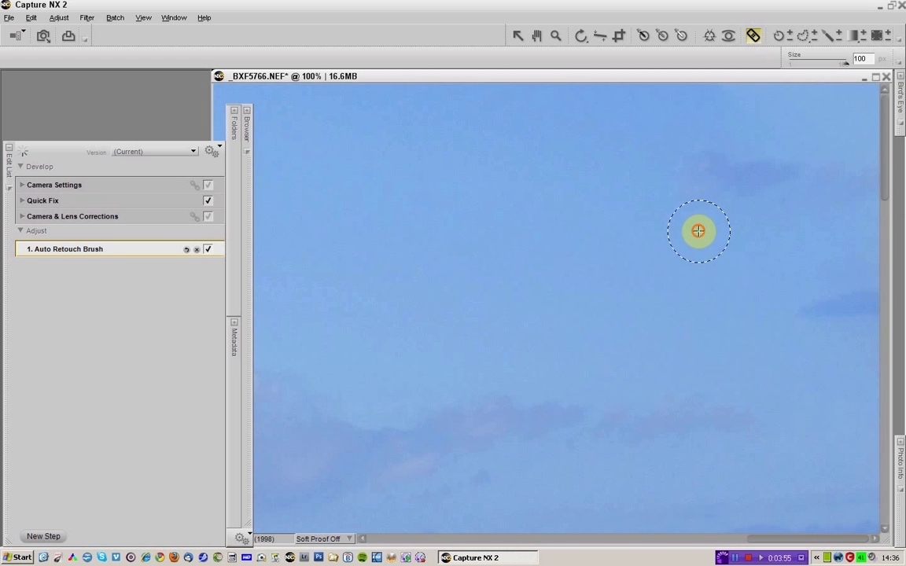
drag(695, 226, 681, 207)
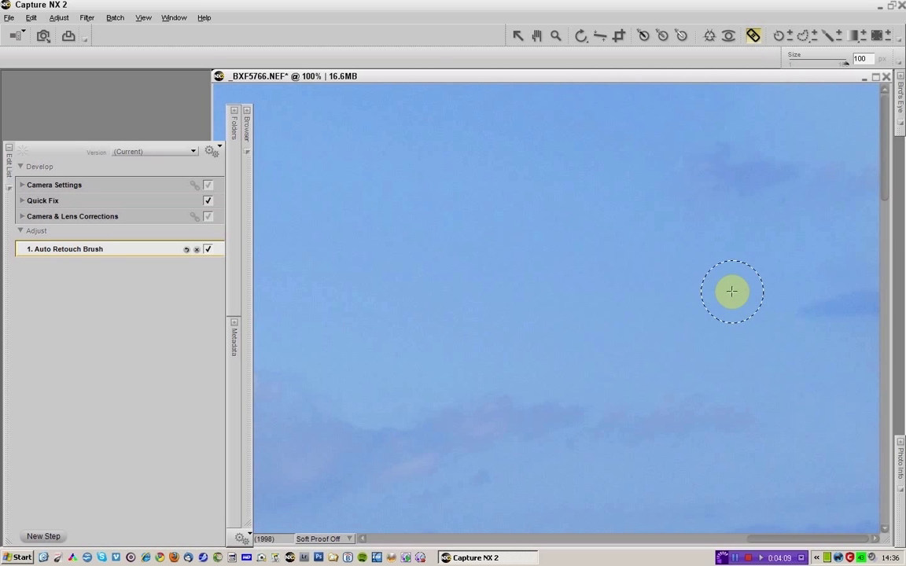
key(ctrl+0)
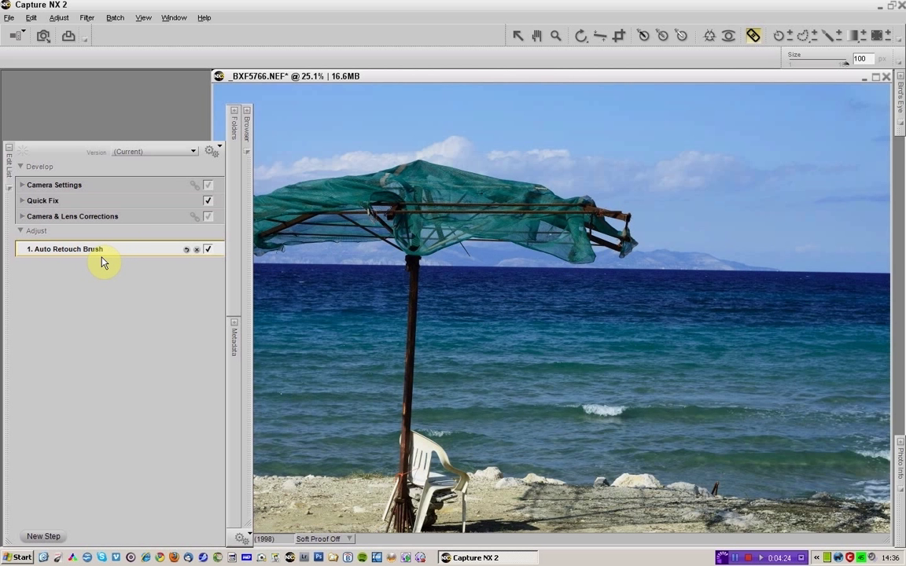
click(208, 250)
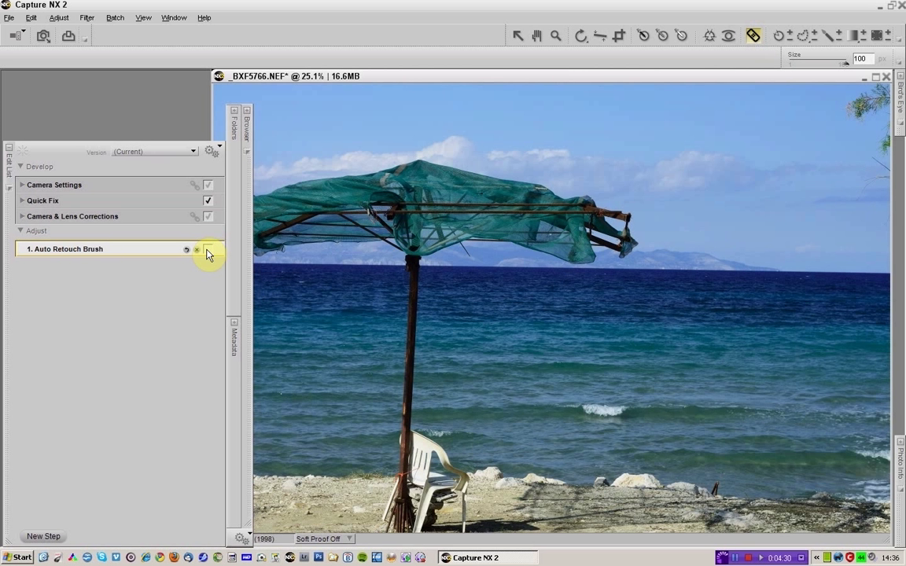
click(208, 251)
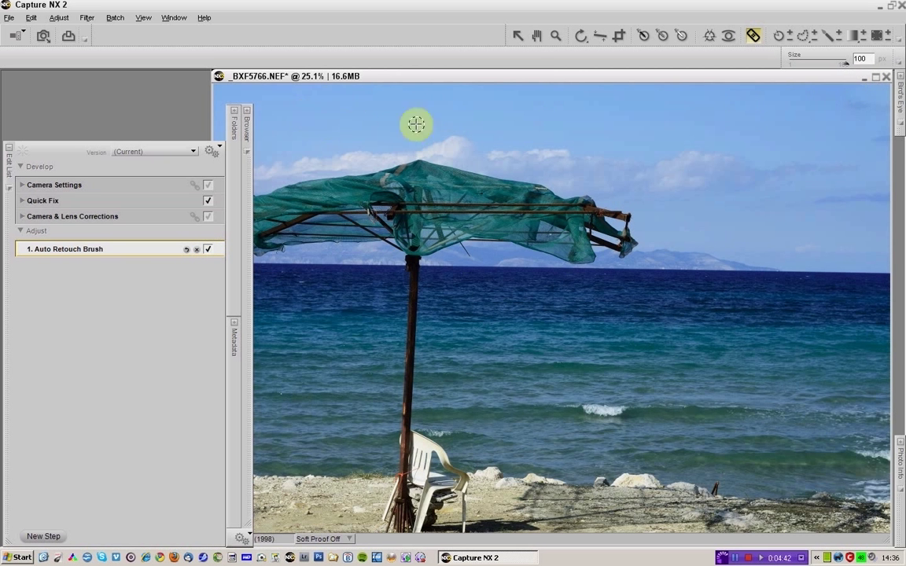
Place a colour control point on the sky and lower its brightness
click(709, 38)
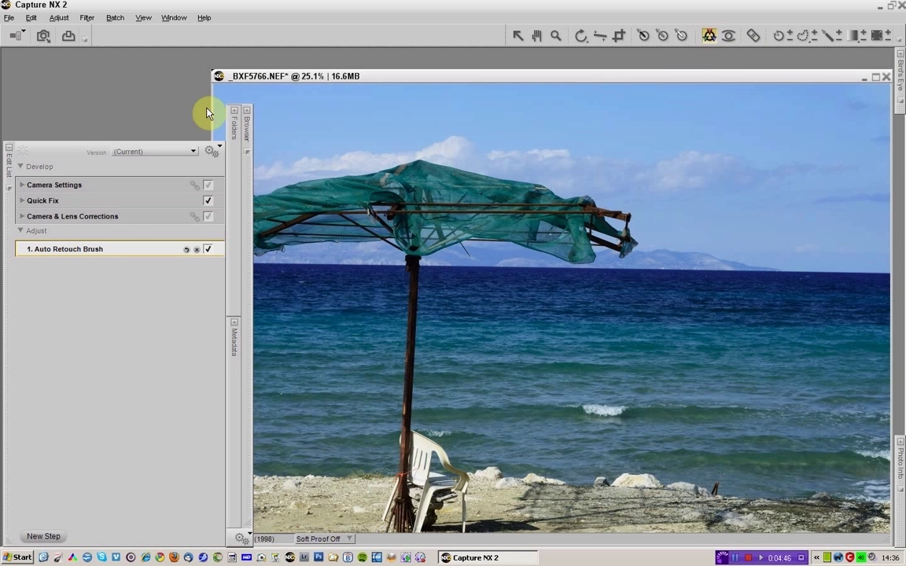
click(271, 106)
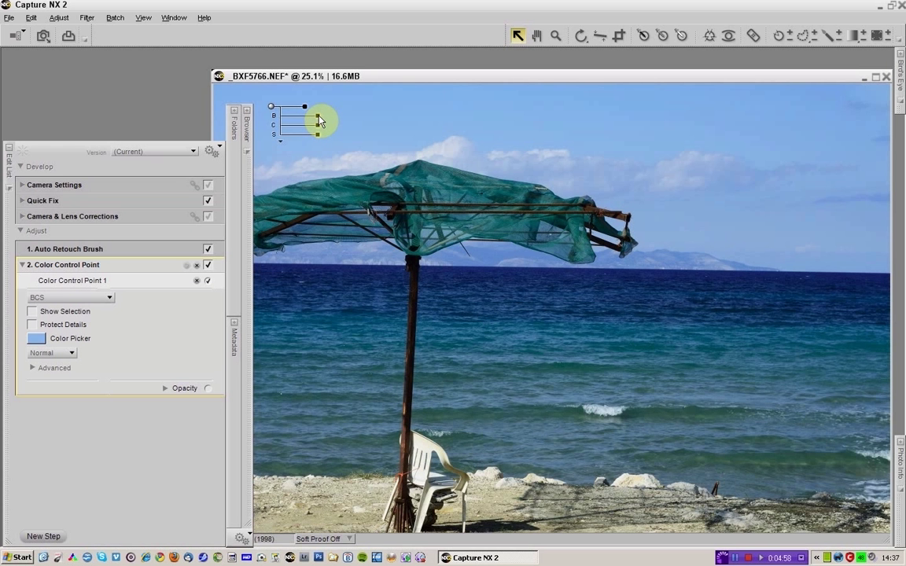
drag(317, 120, 314, 116)
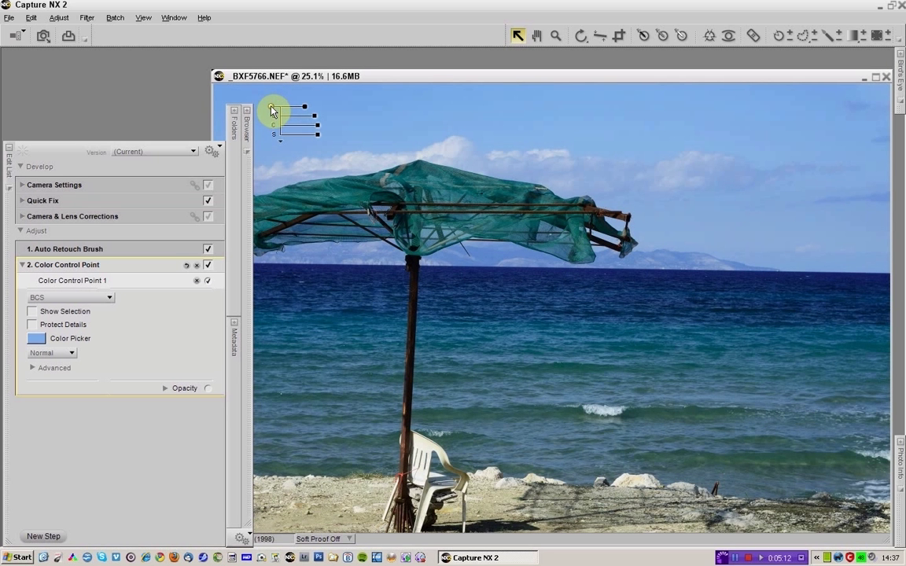
Add a second sky point moved rightward, then paste a third onto the sky's right side
alt+click(271, 110)
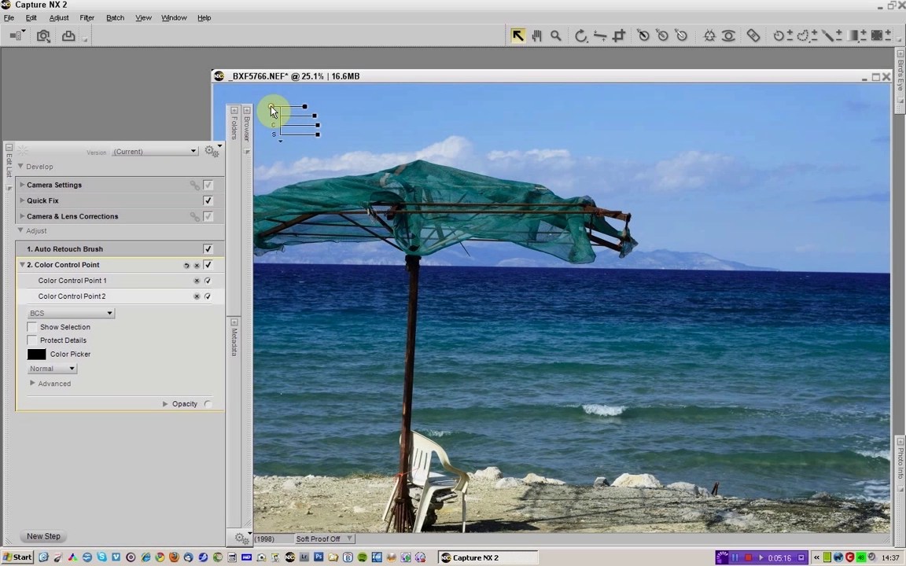
drag(273, 111, 442, 111)
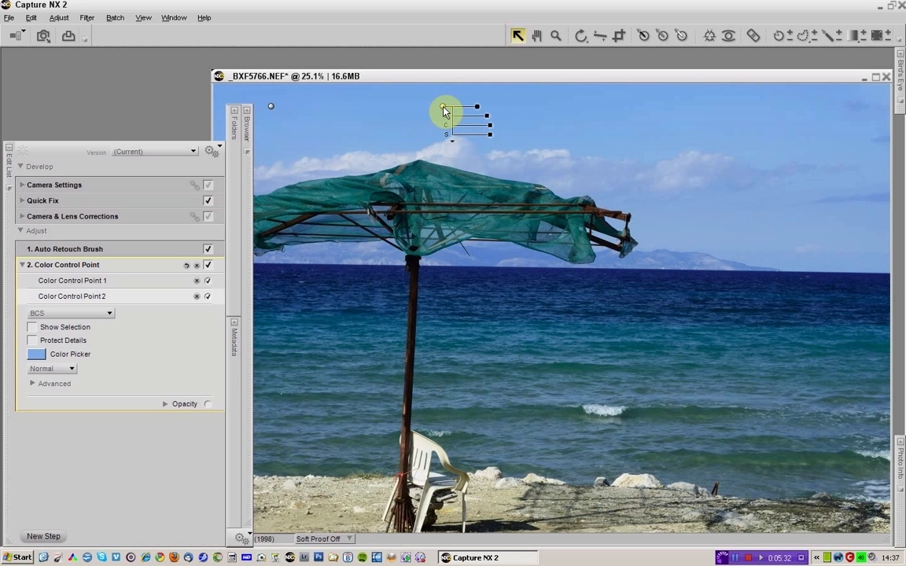
key(ctrl+v)
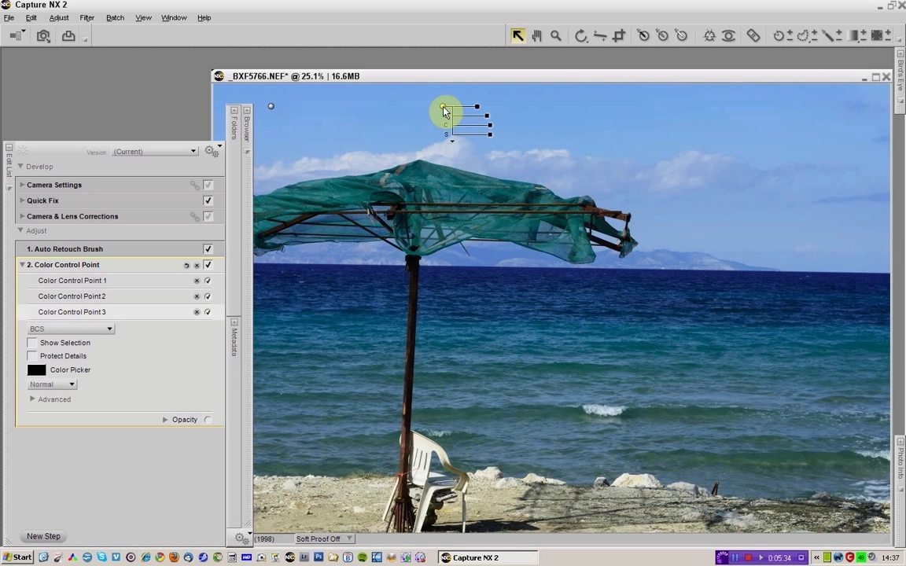
drag(444, 111, 718, 106)
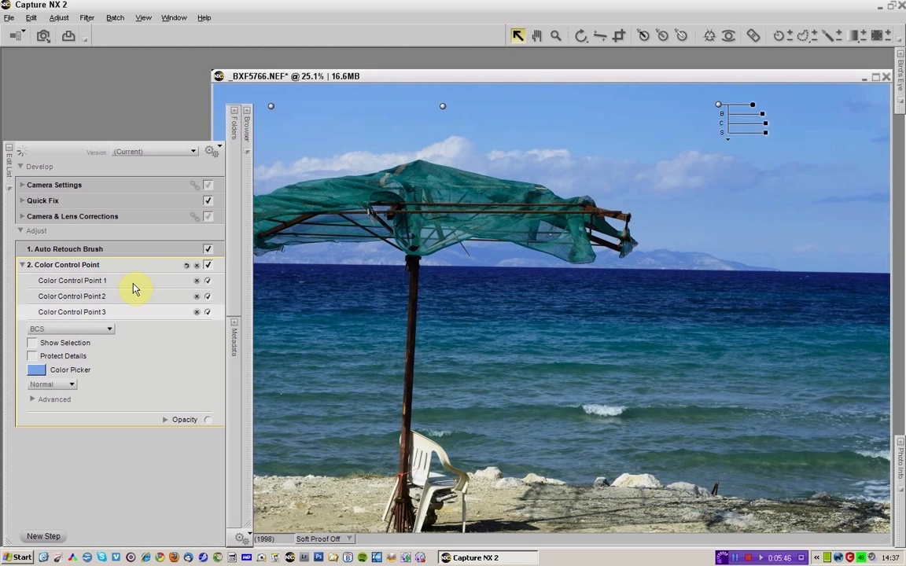
Toggle the sky darkening step off and on to compare, leaving it enabled
click(207, 266)
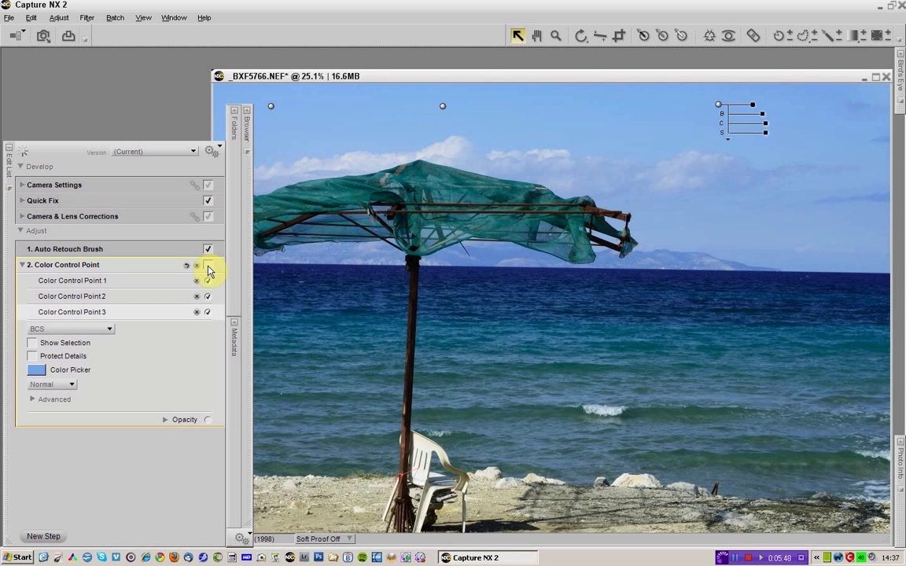
click(208, 266)
click(207, 266)
click(207, 265)
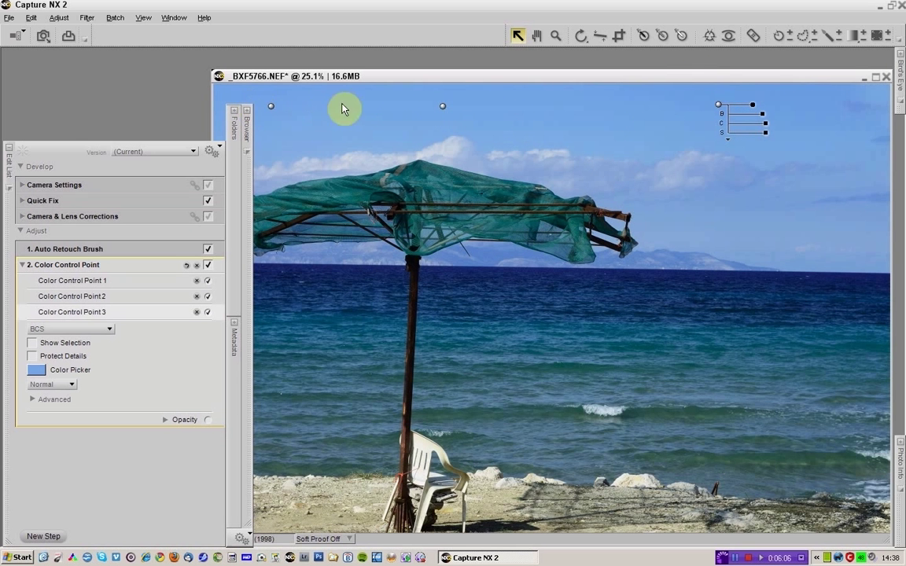
Place a colour control point on the cloud above the umbrella and shrink its radius
click(710, 37)
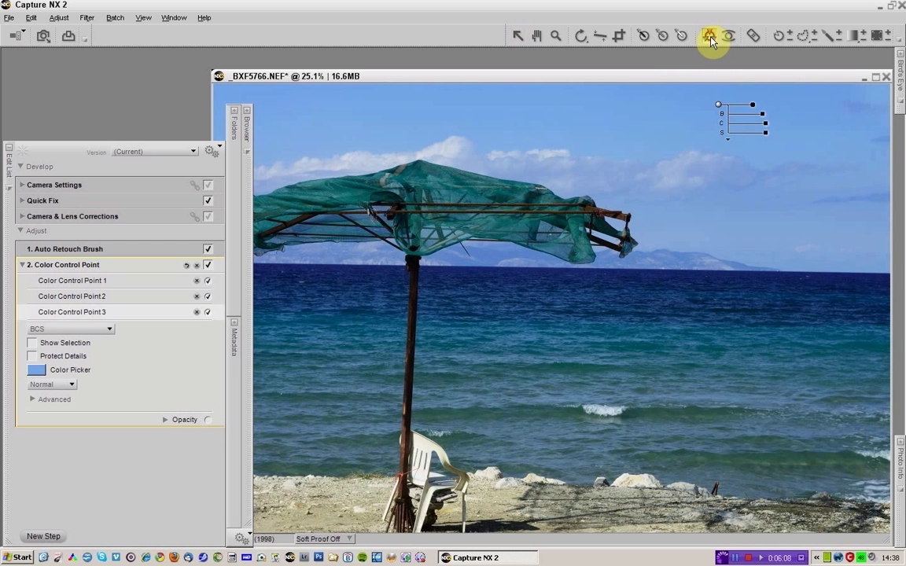
click(454, 152)
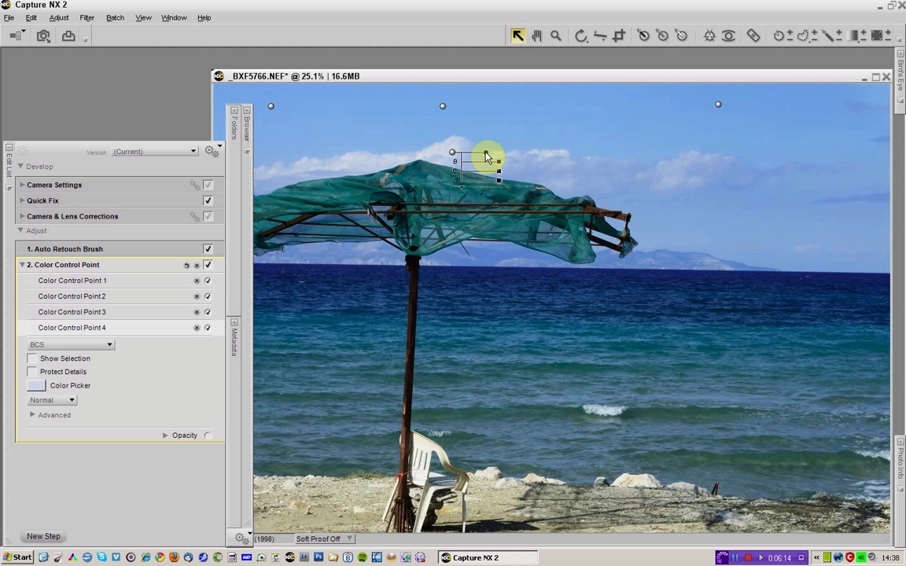
mouse_move(486, 153)
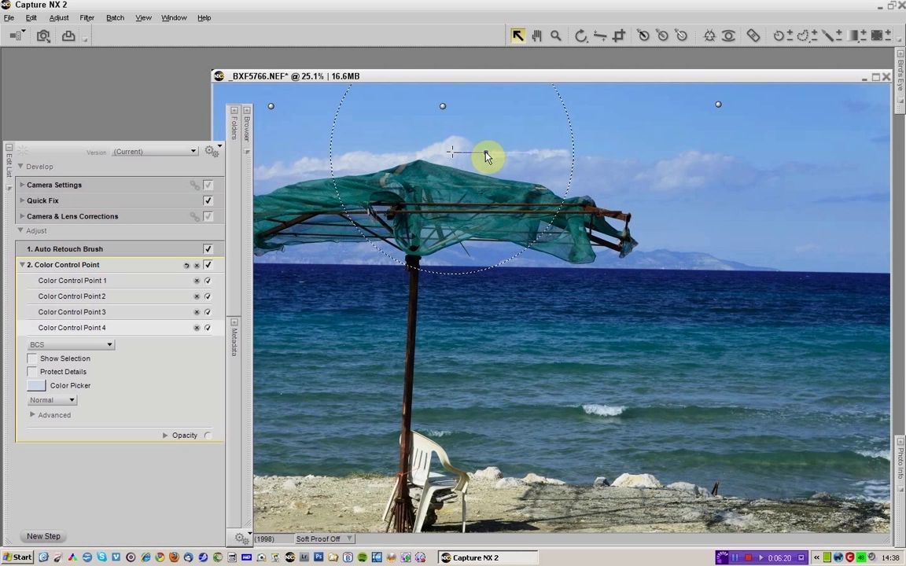
mouse_move(486, 152)
mouse_down()
mouse_move(469, 153)
mouse_move(507, 170)
mouse_move(500, 166)
mouse_up()
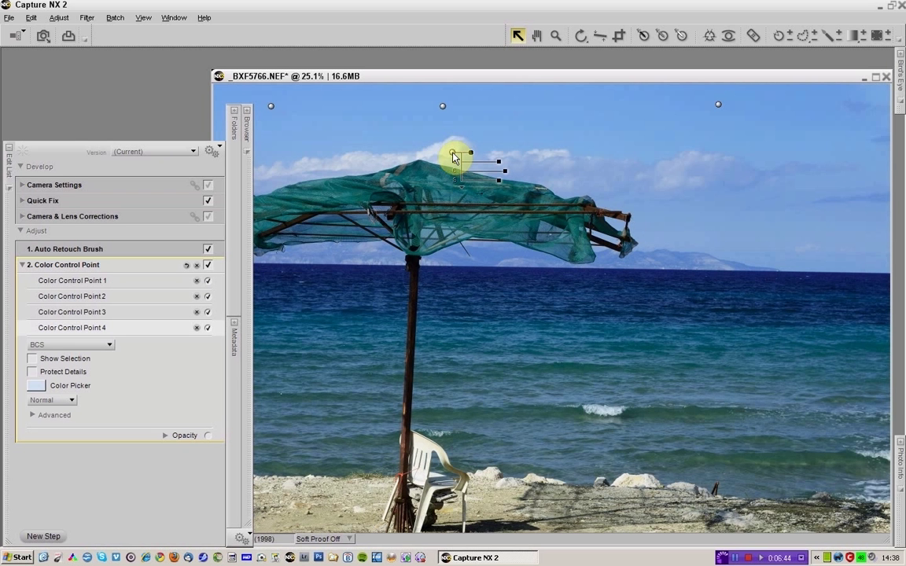
Paste and duplicate the cloud point across the clouds, then raise the right-hand cloud point's contrast to +48
key(ctrl+v)
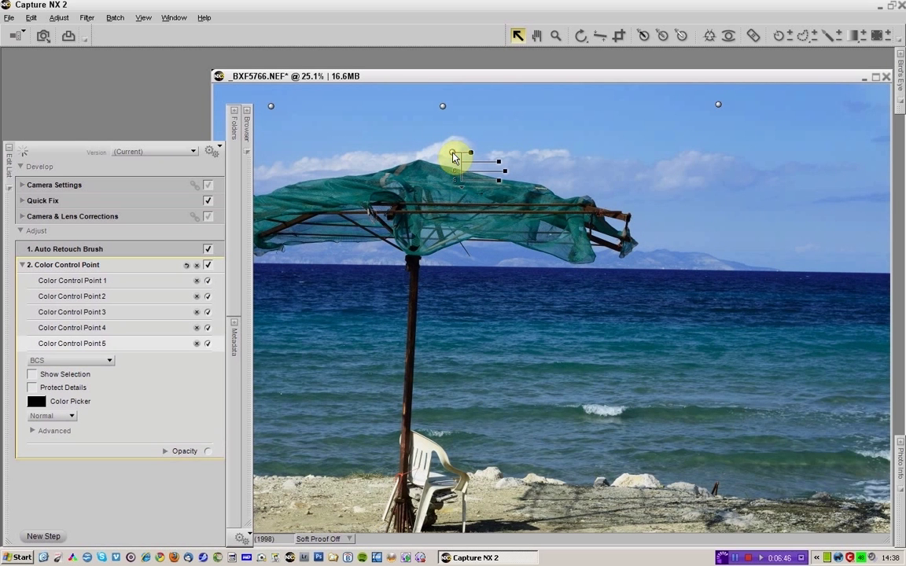
drag(454, 157, 367, 168)
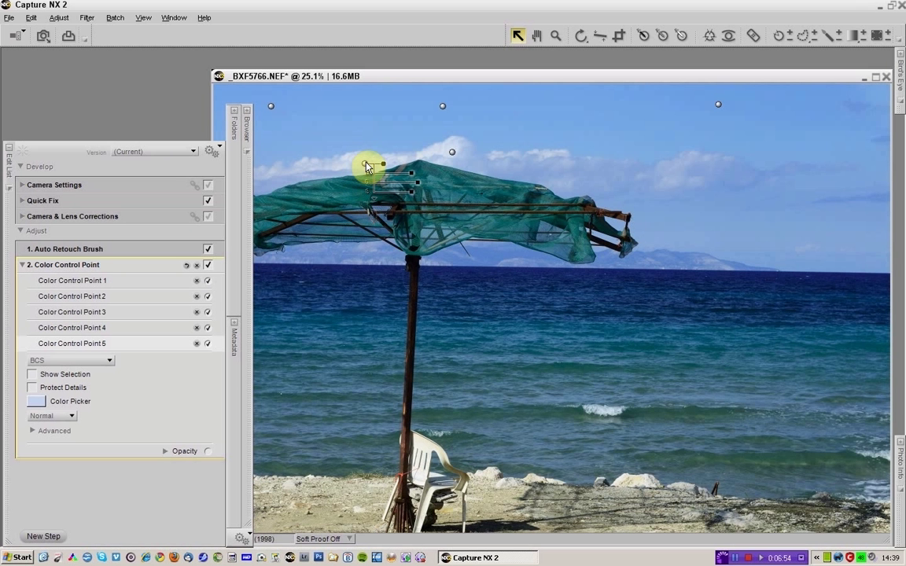
drag(366, 168, 301, 172)
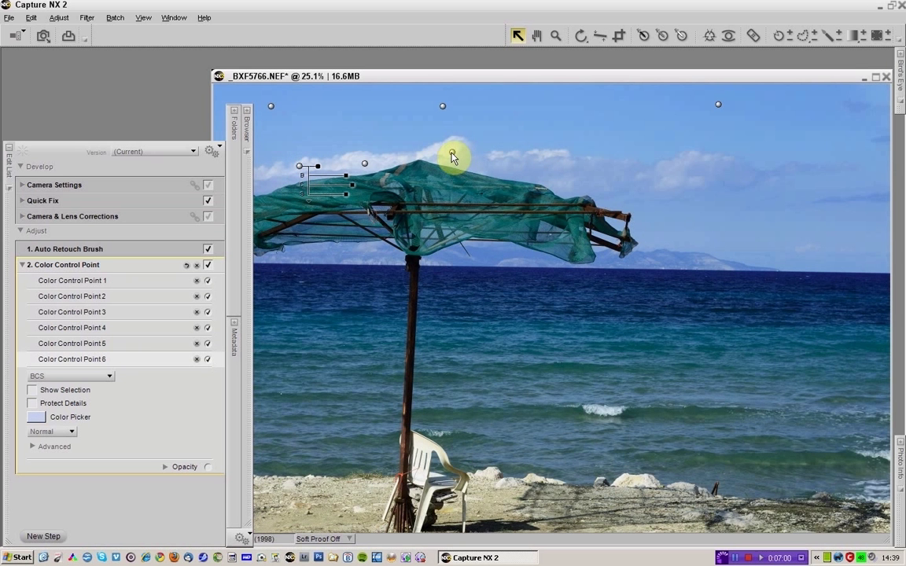
drag(452, 157, 707, 167)
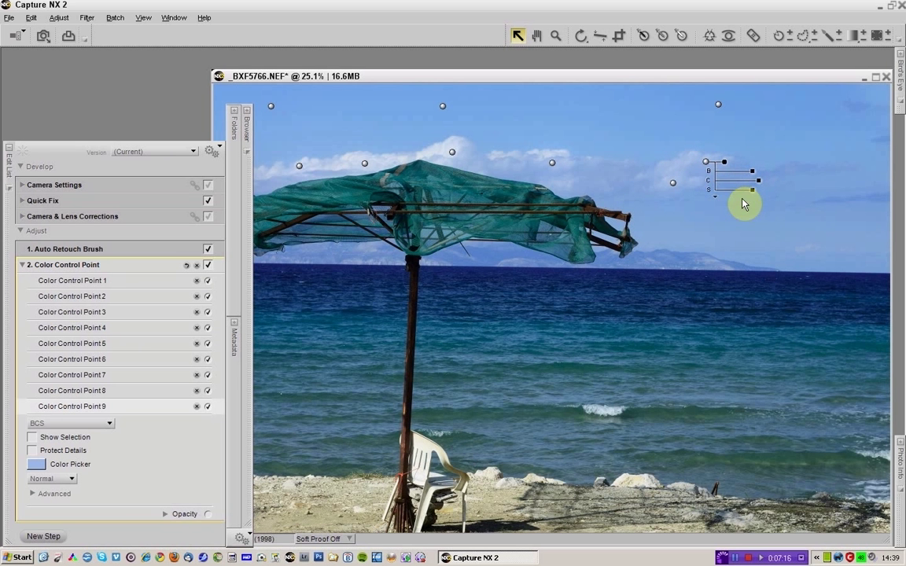
click(673, 183)
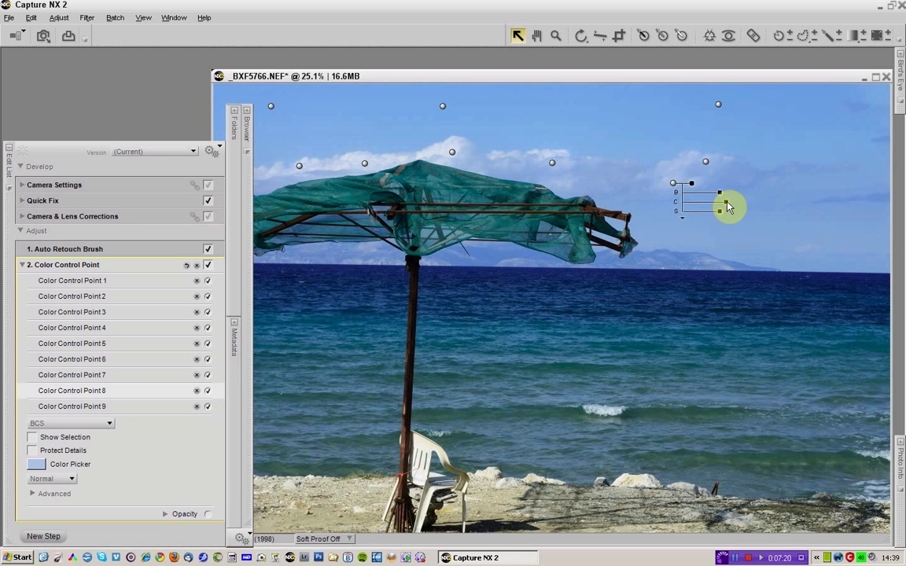
mouse_move(727, 206)
mouse_down()
mouse_move(738, 206)
mouse_move(722, 193)
mouse_up()
Collapse the Color Control Point step, toggle it off and on several times, and collapse it again
click(22, 265)
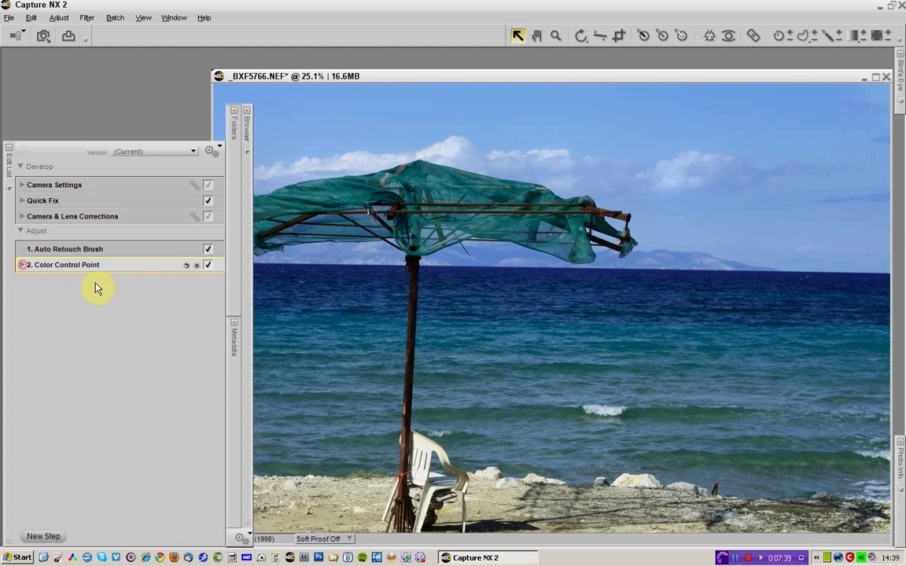
click(208, 267)
click(208, 266)
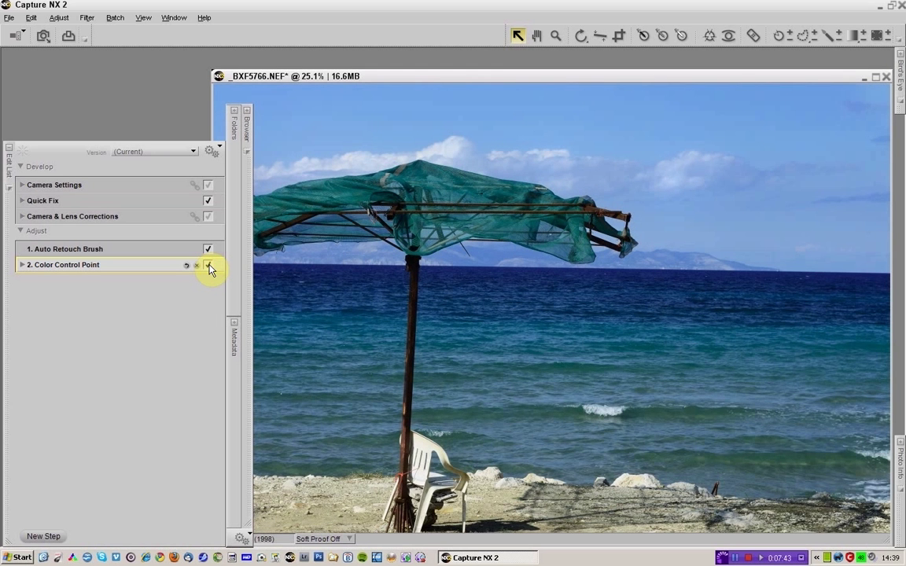
click(209, 266)
click(208, 267)
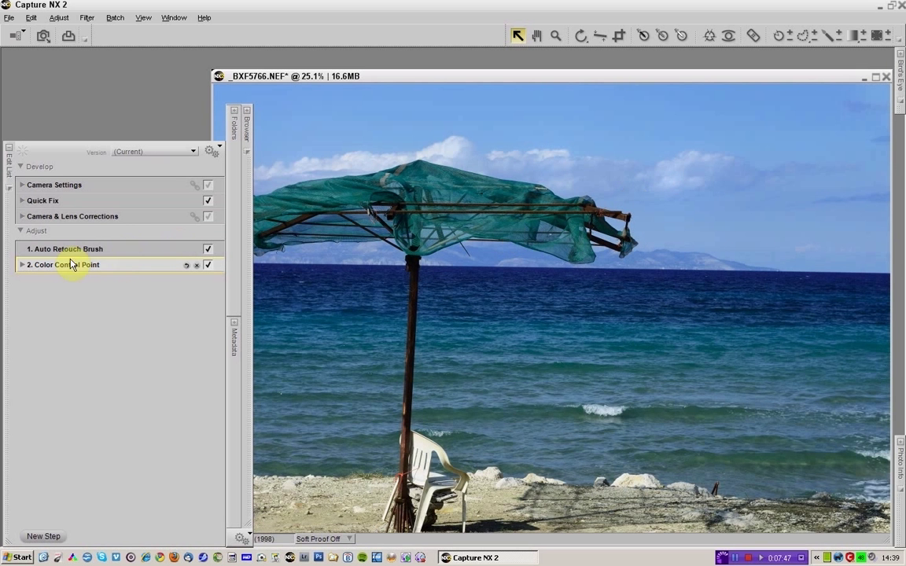
click(22, 265)
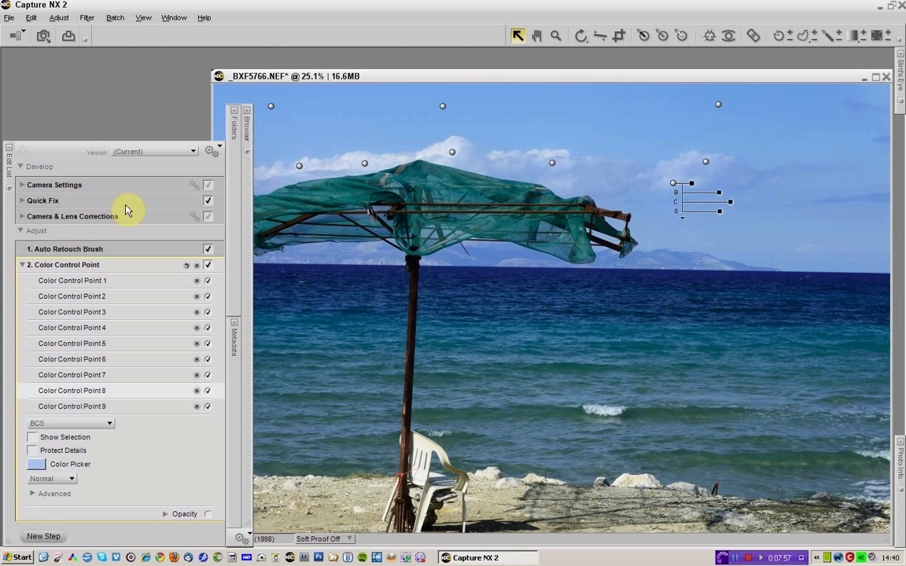
click(23, 266)
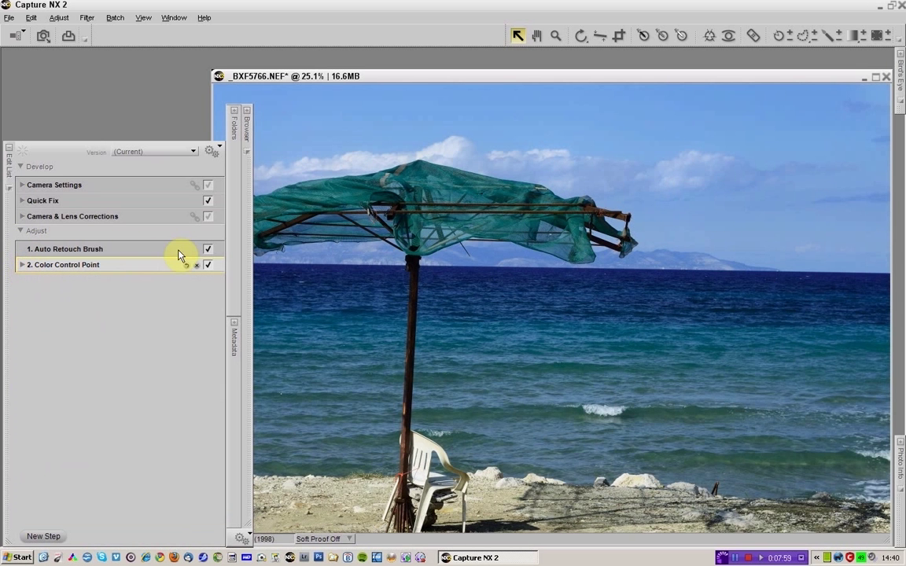
Load the saved sharpening adjustments as an Unsharp Mask step and toggle it to compare
click(211, 152)
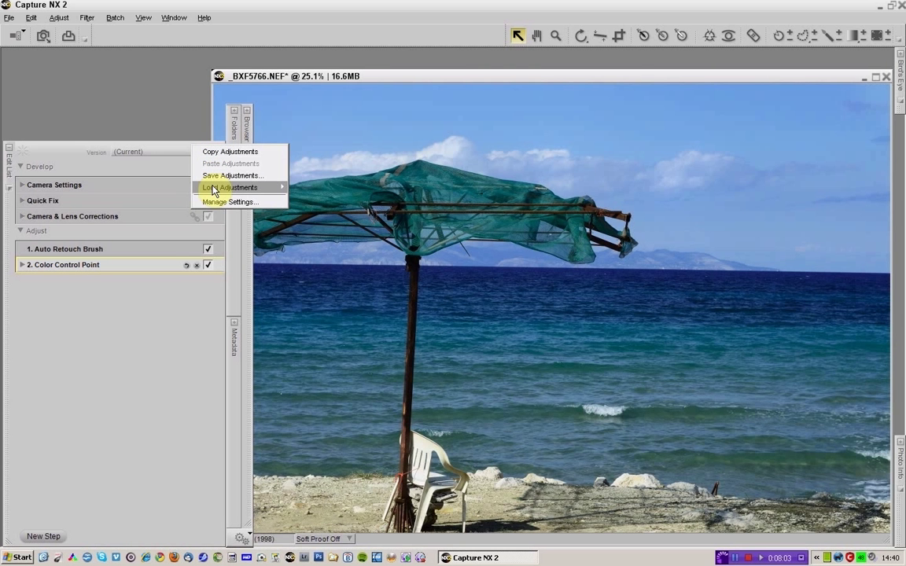
mouse_move(214, 189)
click(355, 236)
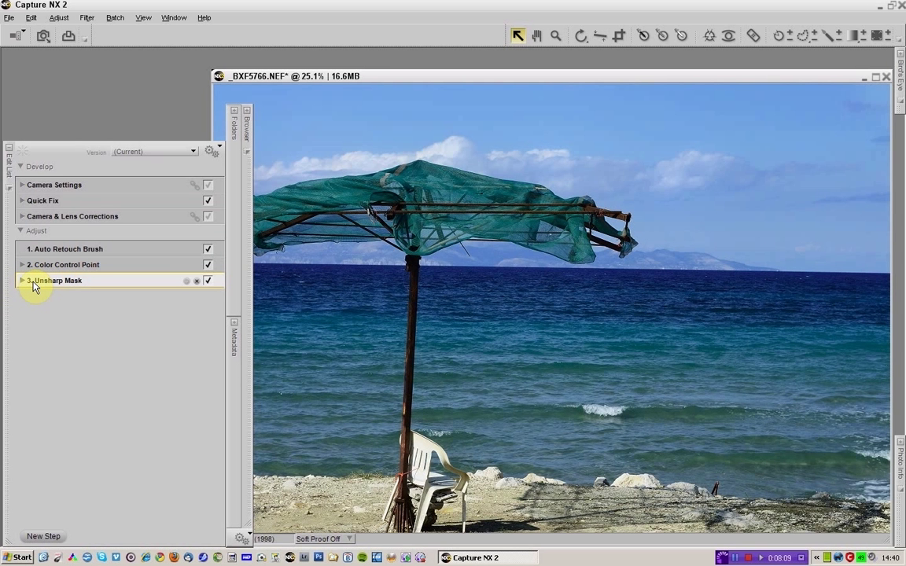
click(209, 282)
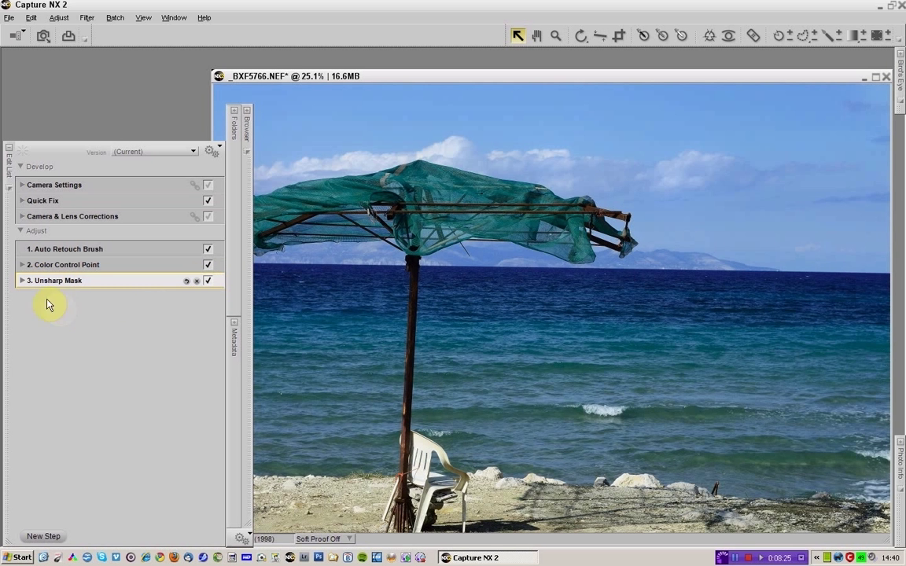
Check Unsharp Mask: Intensity 36, Radius 12, Threshold 4, opacity 66, then collapse it
click(22, 281)
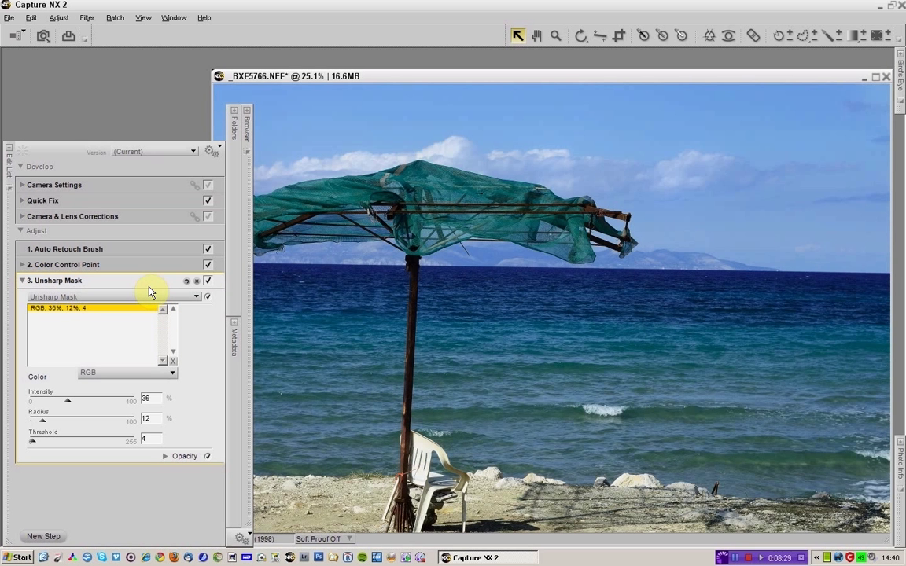
click(164, 457)
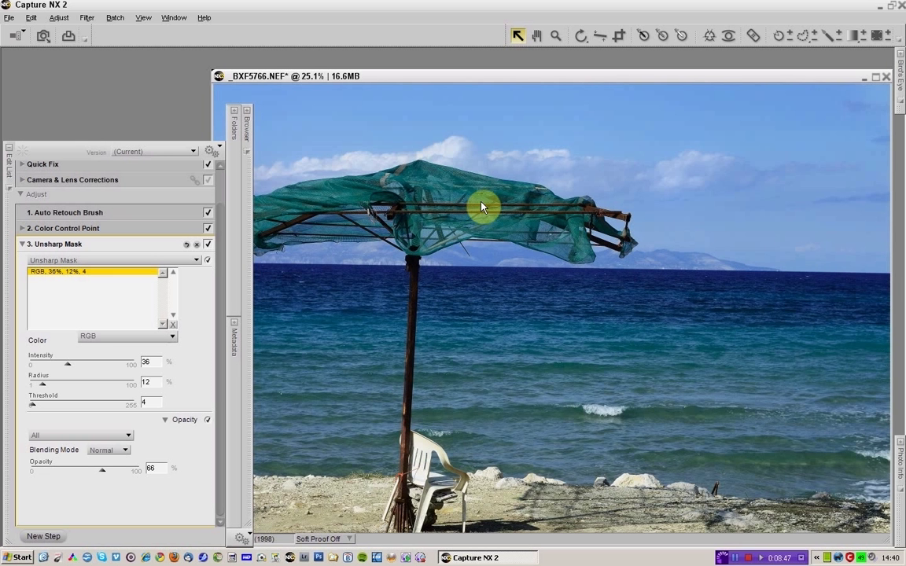
click(21, 243)
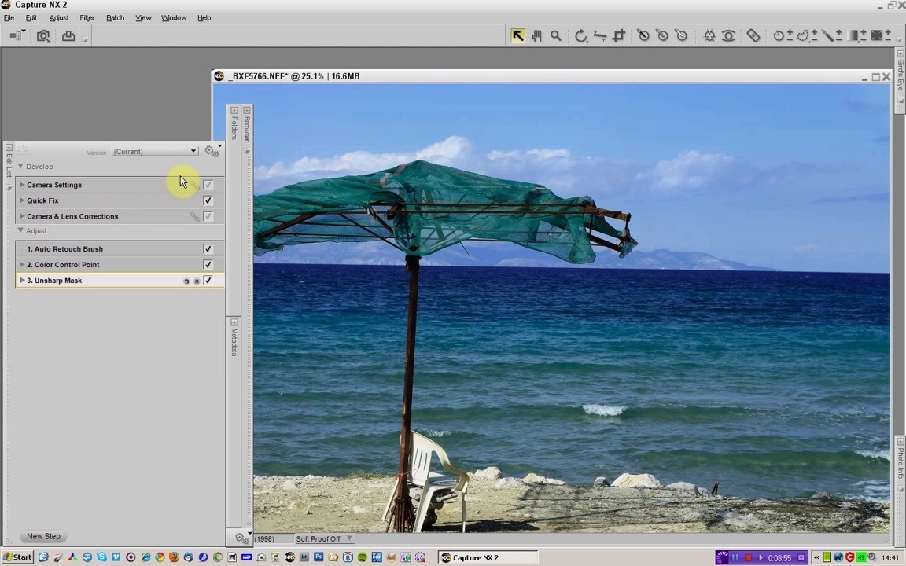
Hide the palettes with Tab and show the edited photo beside the original via Compare with Original
key(Tab)
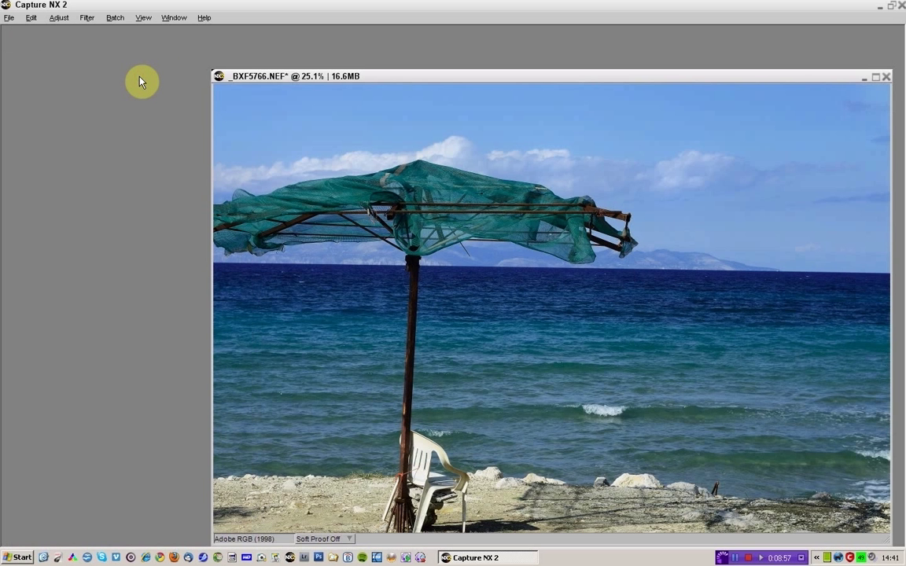
click(172, 24)
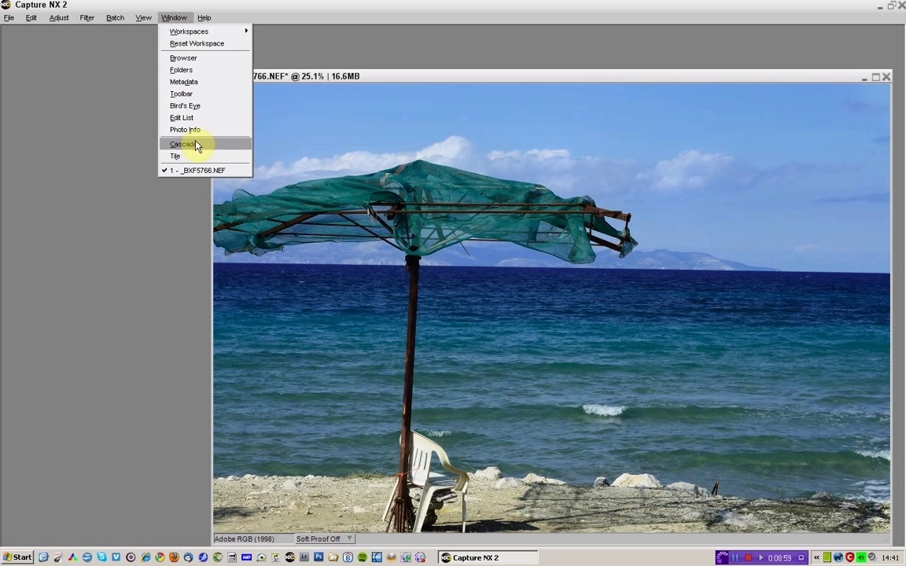
mouse_move(145, 24)
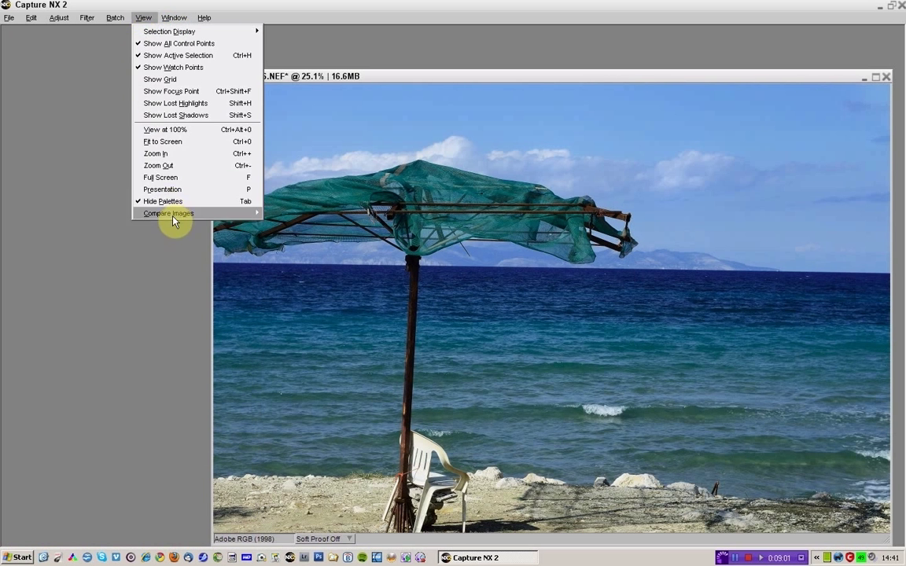
mouse_move(178, 214)
click(322, 238)
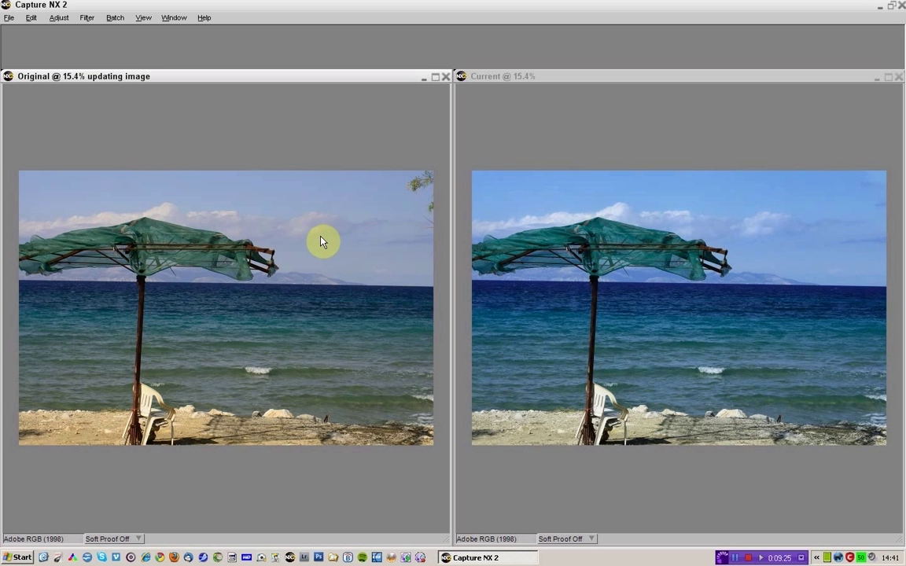
Close the Original comparison window and shift the _BXF5766.NEF edited window up and left
click(445, 78)
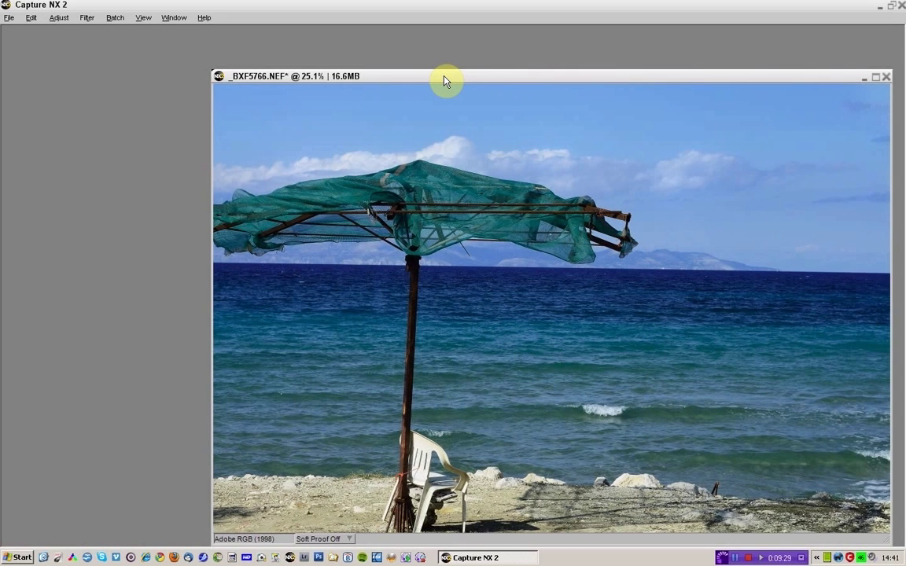
drag(500, 81, 475, 45)
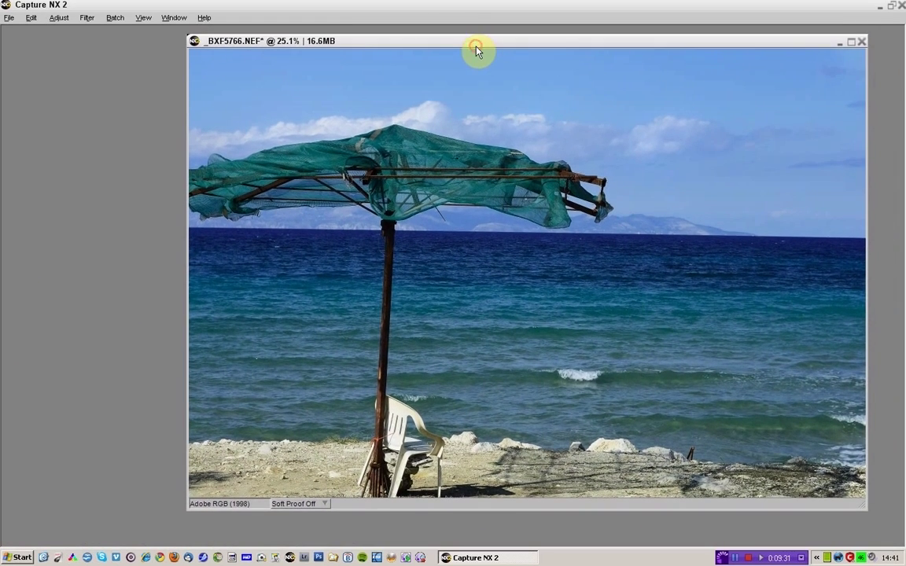